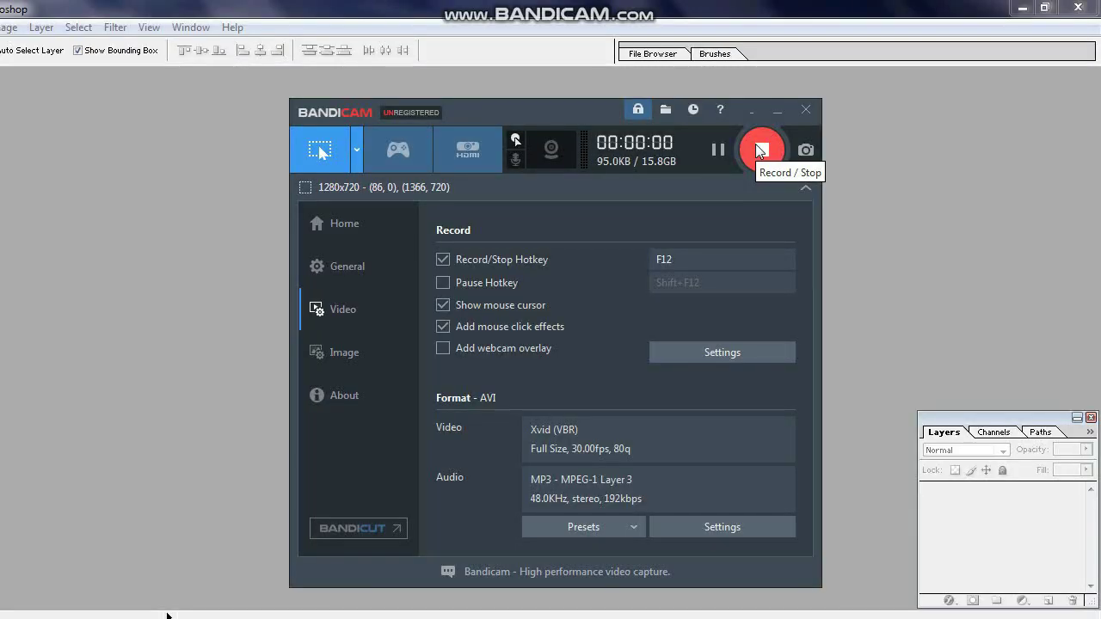
- Minimize the Bandicam recorder so the empty Photoshop workspace shows
{"action": "left_click", "coordinate": [777, 112]}
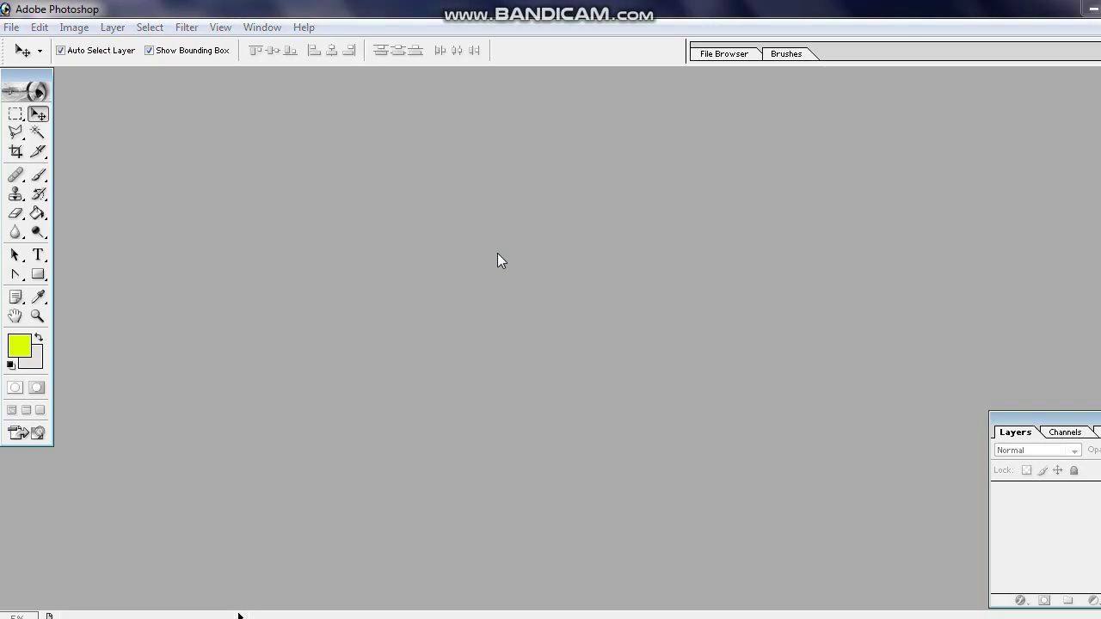
- Open IMG20190102163801.jpg from the Desktop, maximized and fitted to the screen
{"action": "double_click", "coordinate": [499, 255]}
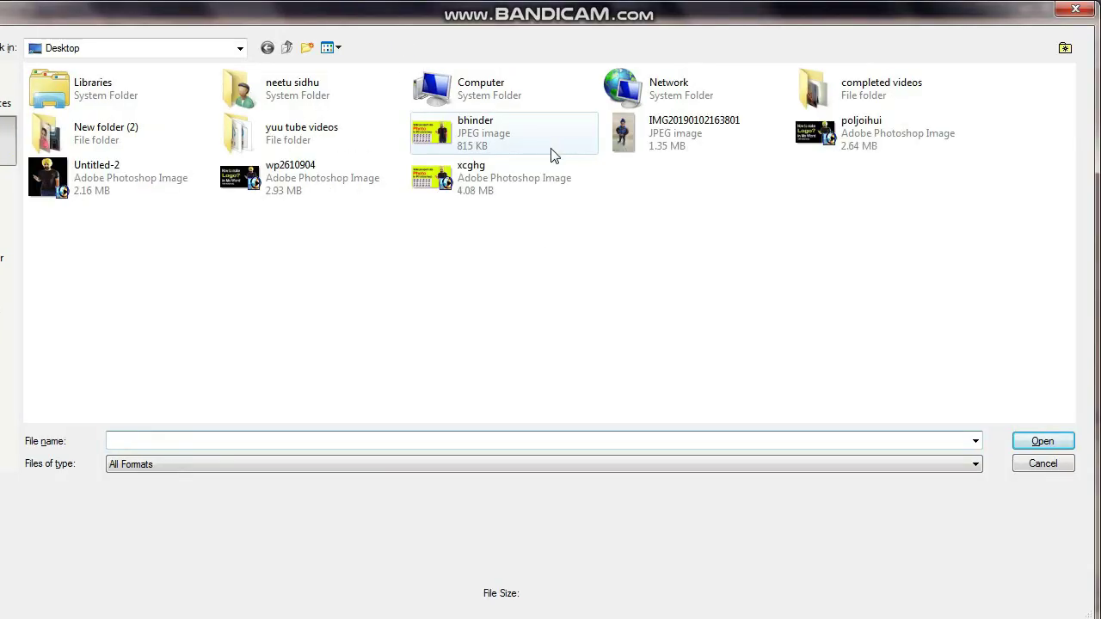
{"action": "left_click", "coordinate": [661, 140]}
{"action": "double_click", "coordinate": [660, 136]}
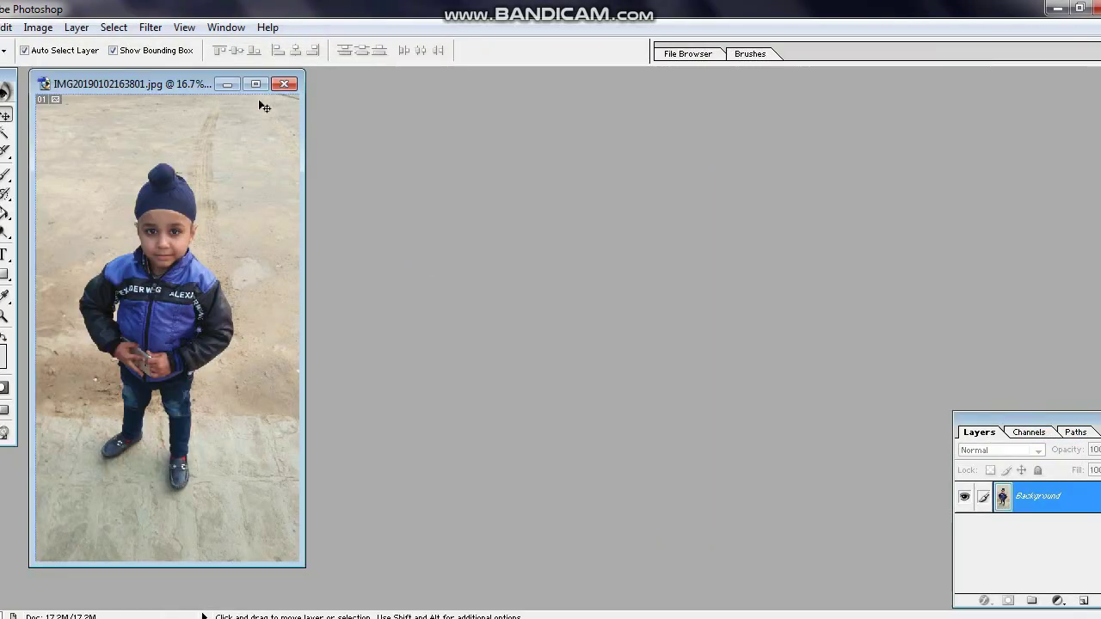
{"action": "left_click", "coordinate": [255, 84]}
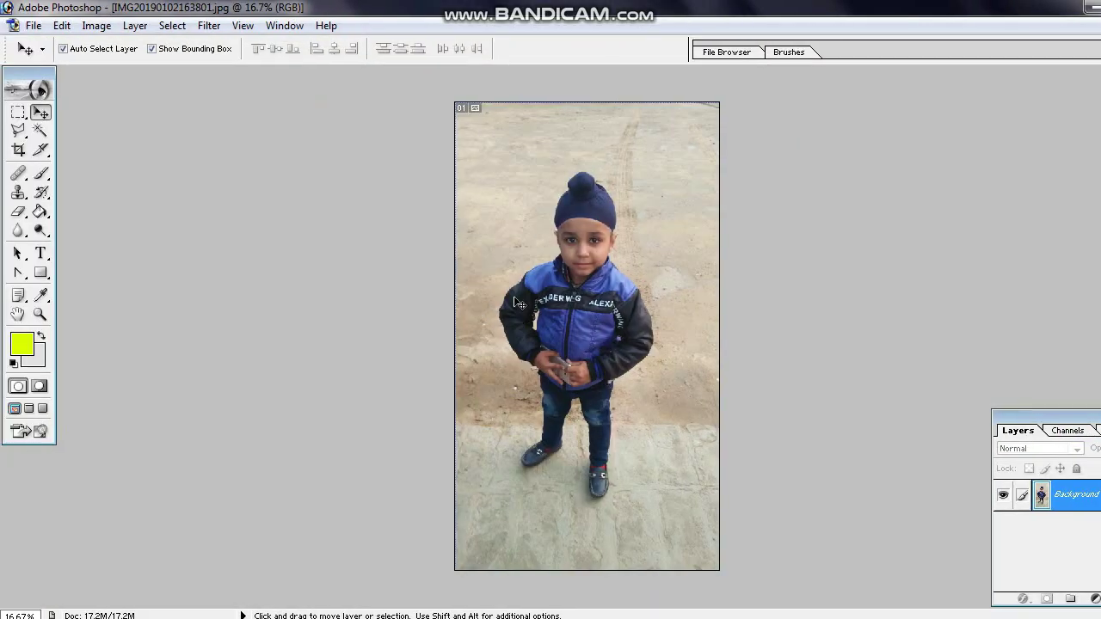
{"action": "key", "text": "ctrl+0"}
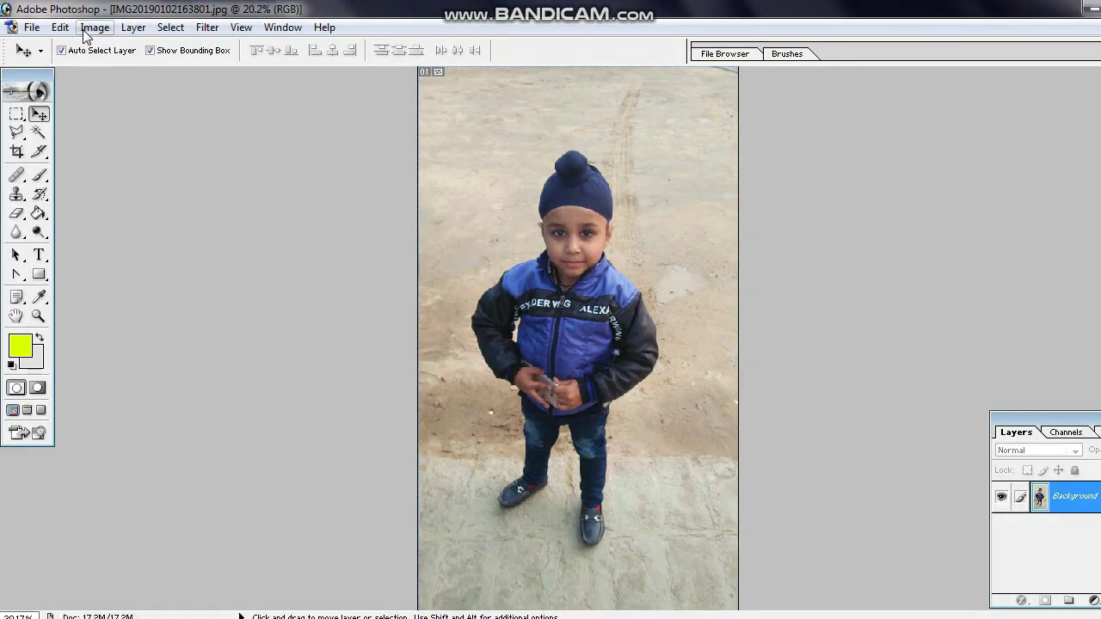
- Brighten the photo with a Curves adjustment lifting input 106 to output 145
{"action": "left_click", "coordinate": [86, 32]}
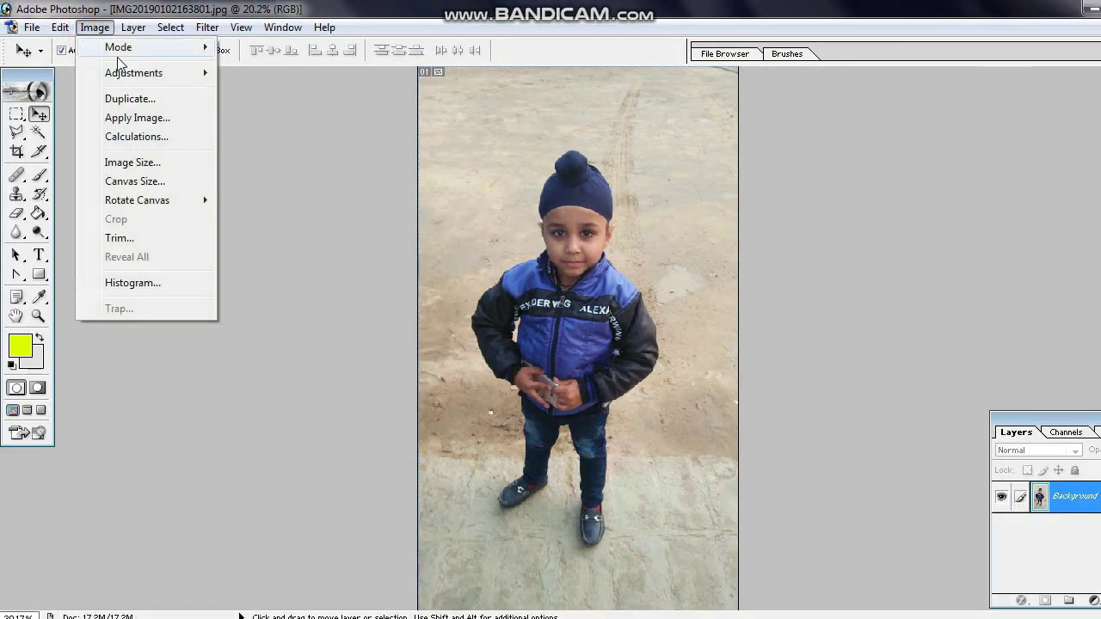
{"action": "mouse_move", "coordinate": [133, 73]}
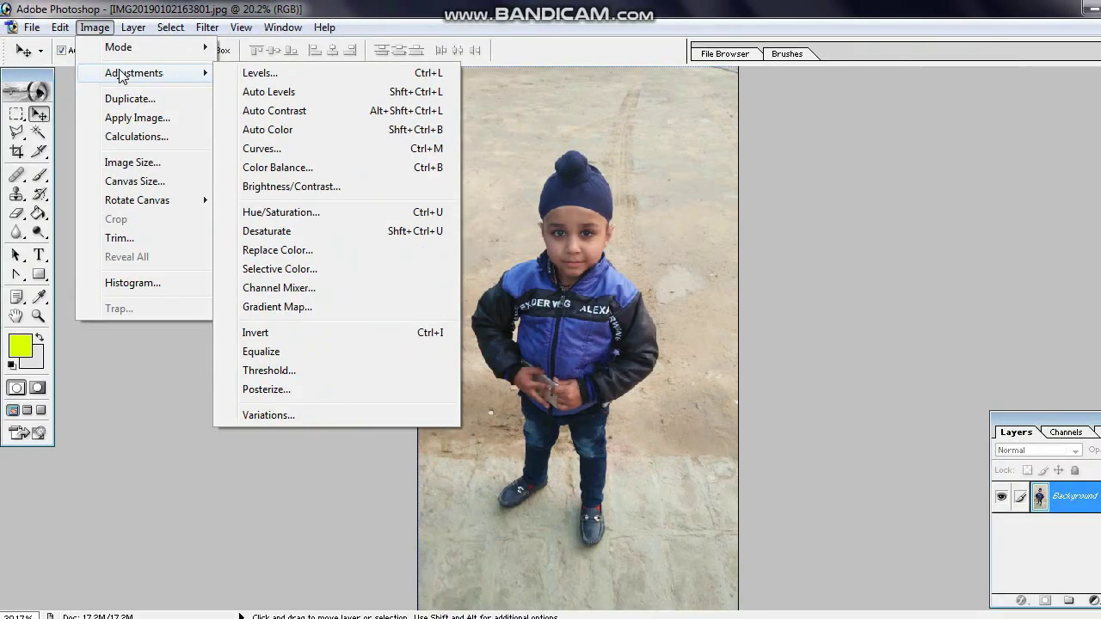
{"action": "left_click", "coordinate": [280, 151]}
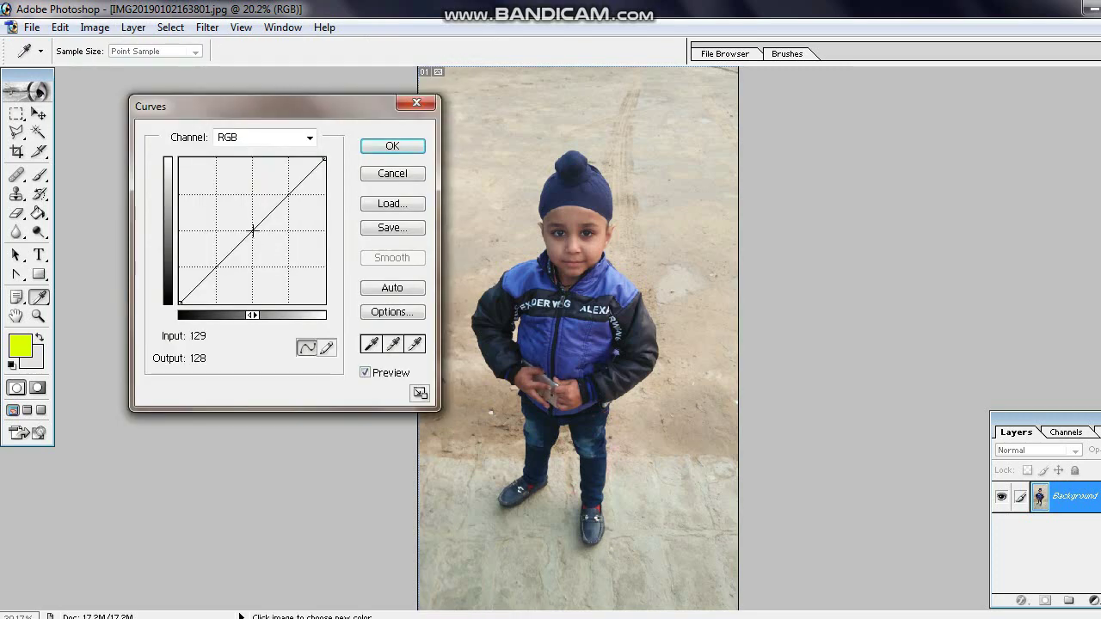
{"action": "left_click_drag", "start_coordinate": [252, 230], "coordinate": [240, 221]}
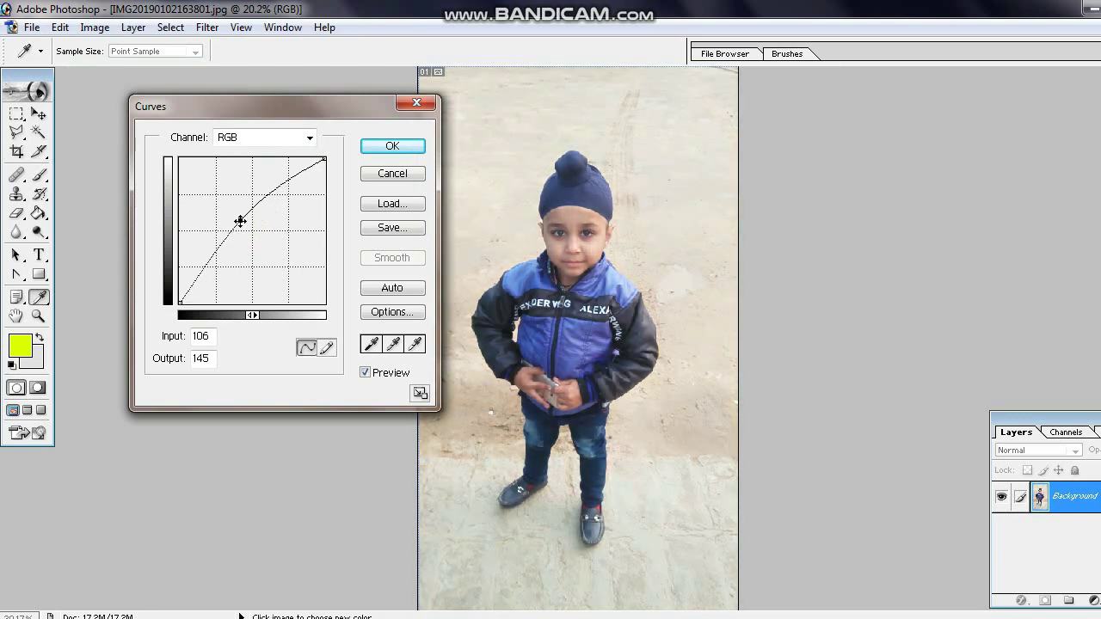
{"action": "left_click", "coordinate": [390, 147]}
{"action": "key", "text": "v"}
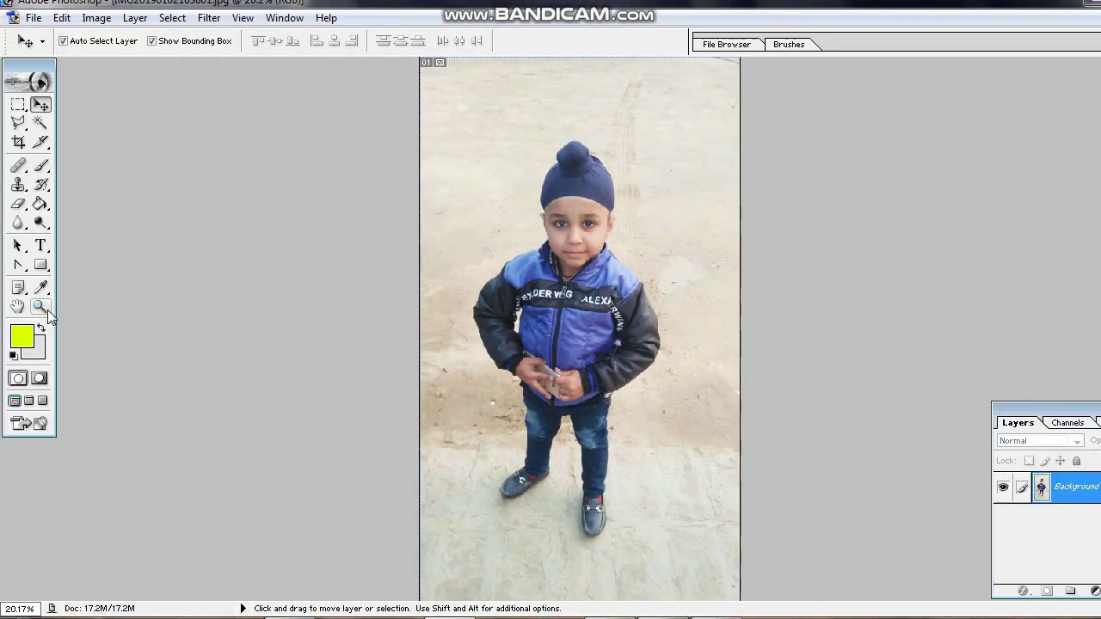
- Crop the photo to a 60 × 80 cm head-and-shoulders portrait of the boy
{"action": "left_click", "coordinate": [43, 310]}
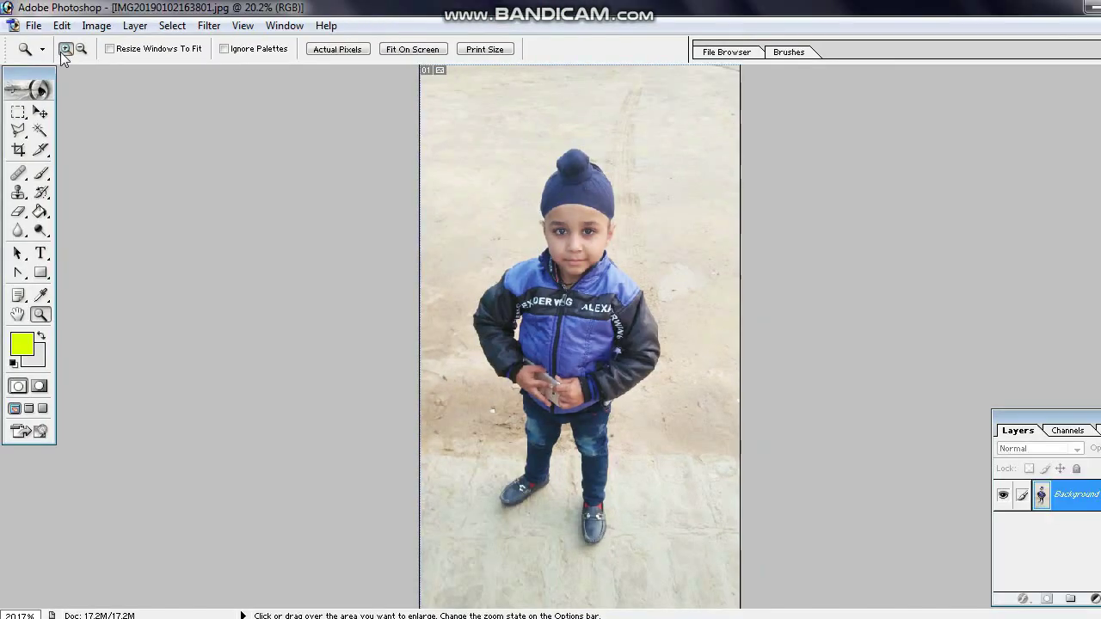
{"action": "left_click", "coordinate": [64, 49]}
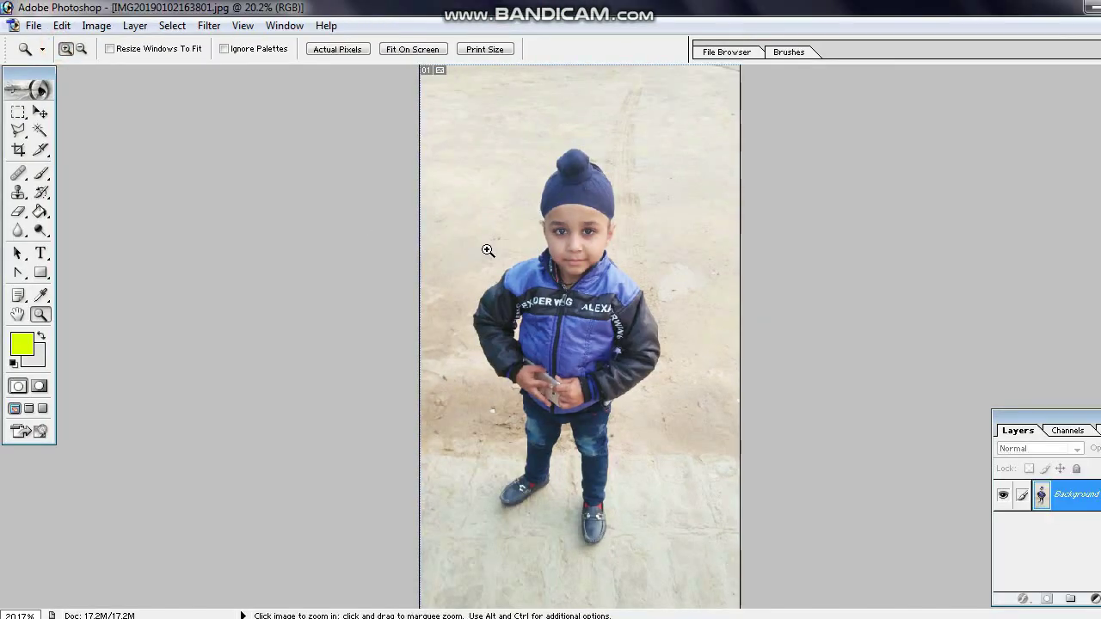
{"action": "left_click", "coordinate": [520, 248]}
{"action": "left_click", "coordinate": [551, 258]}
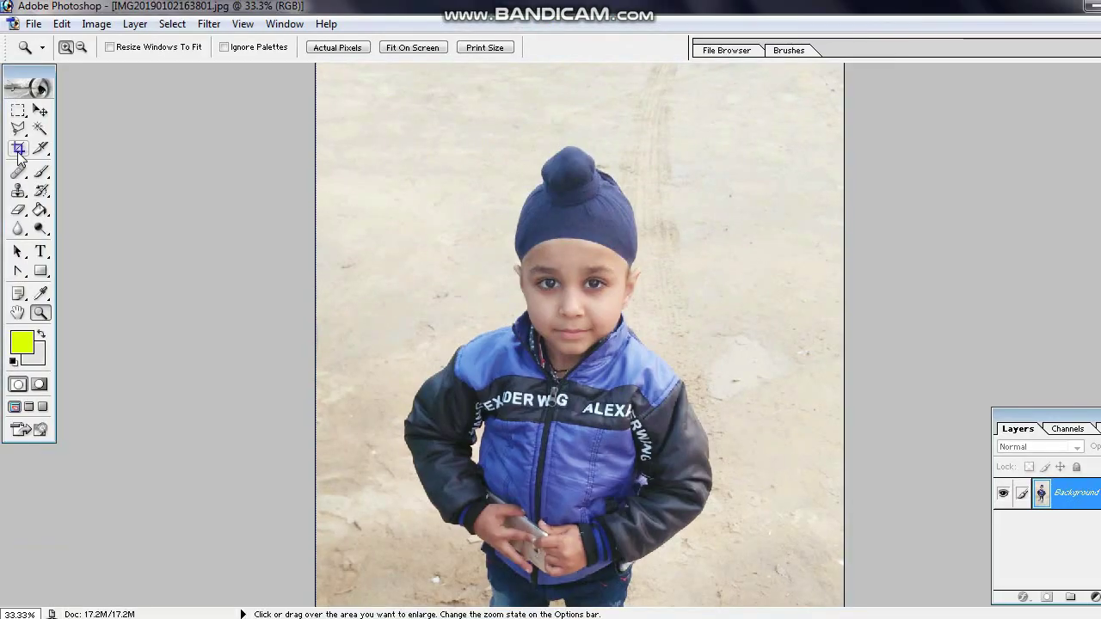
{"action": "left_click", "coordinate": [18, 148]}
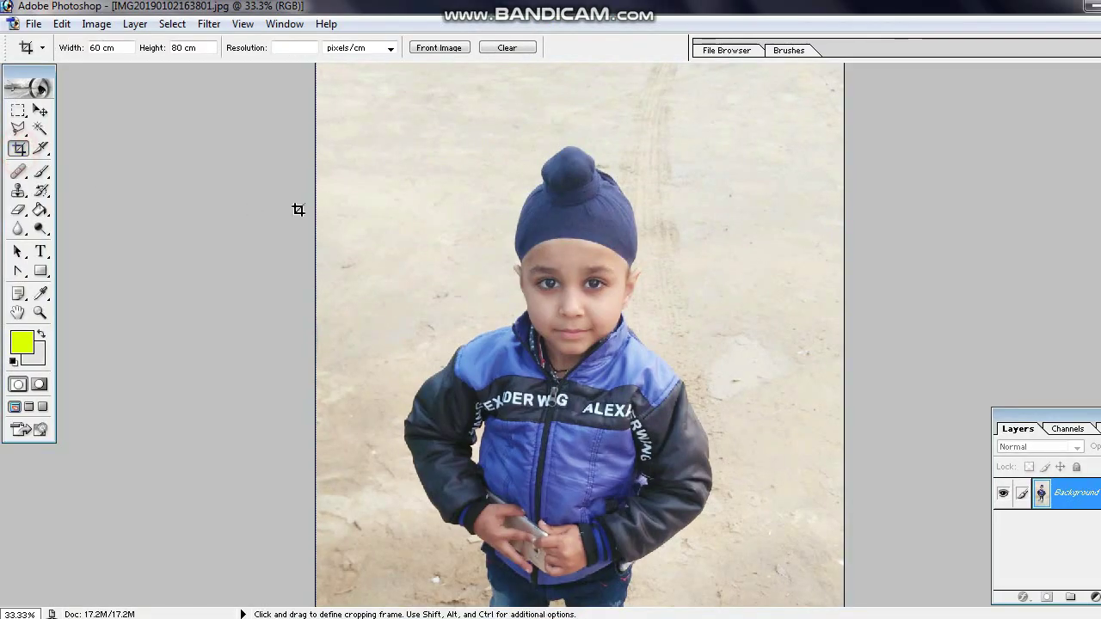
{"action": "mouse_move", "coordinate": [459, 110]}
{"action": "left_mouse_down"}
{"action": "mouse_move", "coordinate": [614, 329]}
{"action": "mouse_move", "coordinate": [595, 329]}
{"action": "mouse_move", "coordinate": [551, 285]}
{"action": "left_mouse_up"}
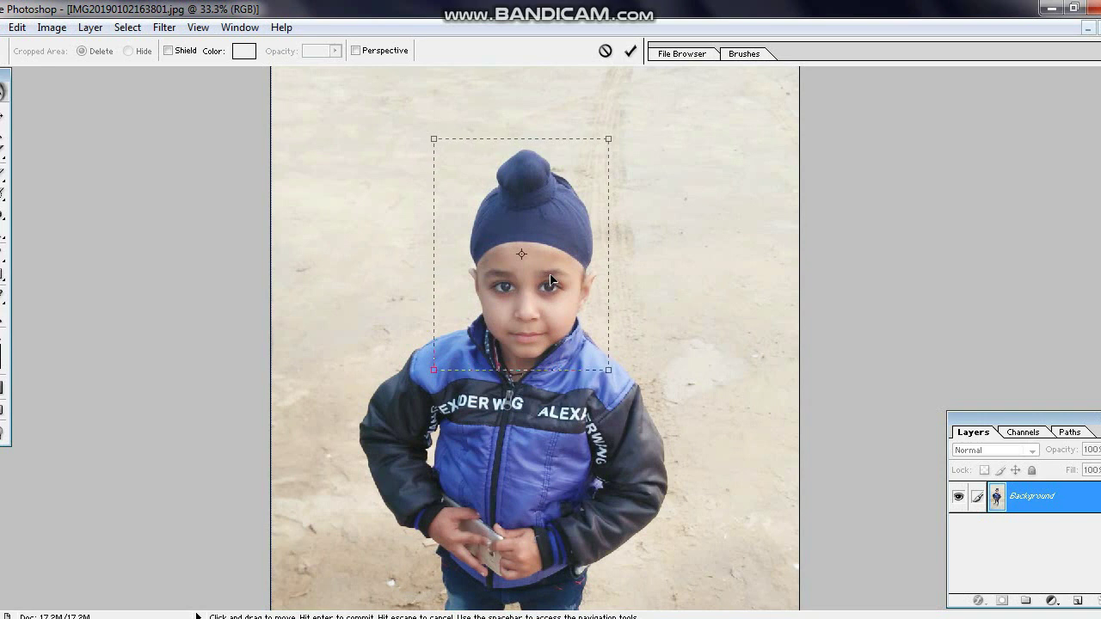
{"action": "right_click", "coordinate": [551, 286]}
{"action": "left_click", "coordinate": [553, 288]}
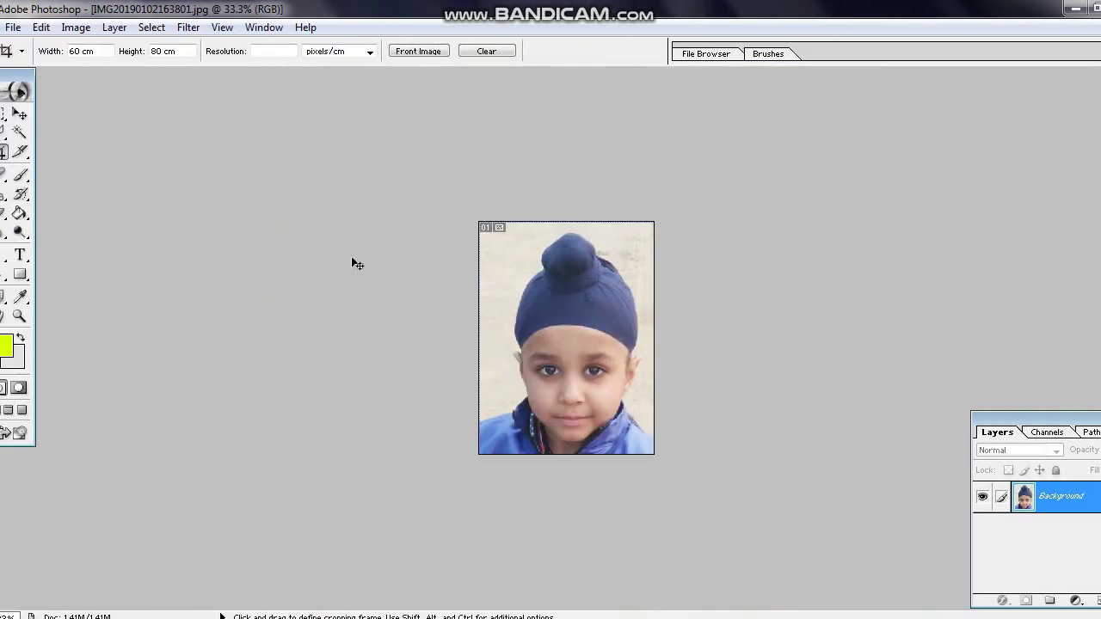
- Create a white 10 × 10 inch, 1000 pixels/inch document, Untitled-1, beside the portrait
{"action": "key", "text": "ctrl+n"}
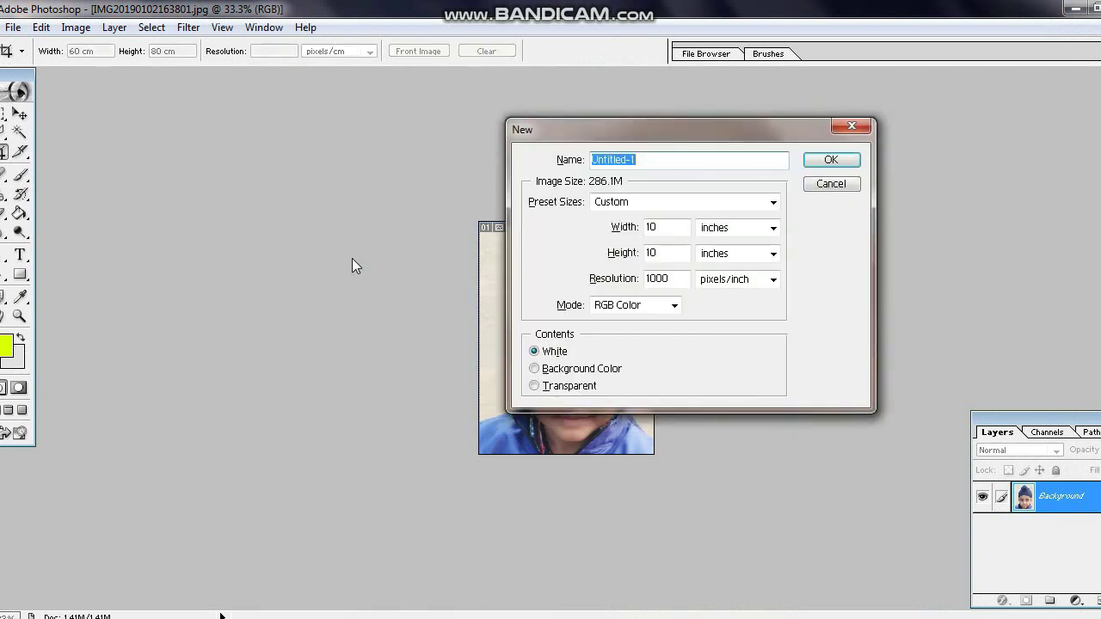
{"action": "left_click_drag", "start_coordinate": [582, 142], "coordinate": [737, 169]}
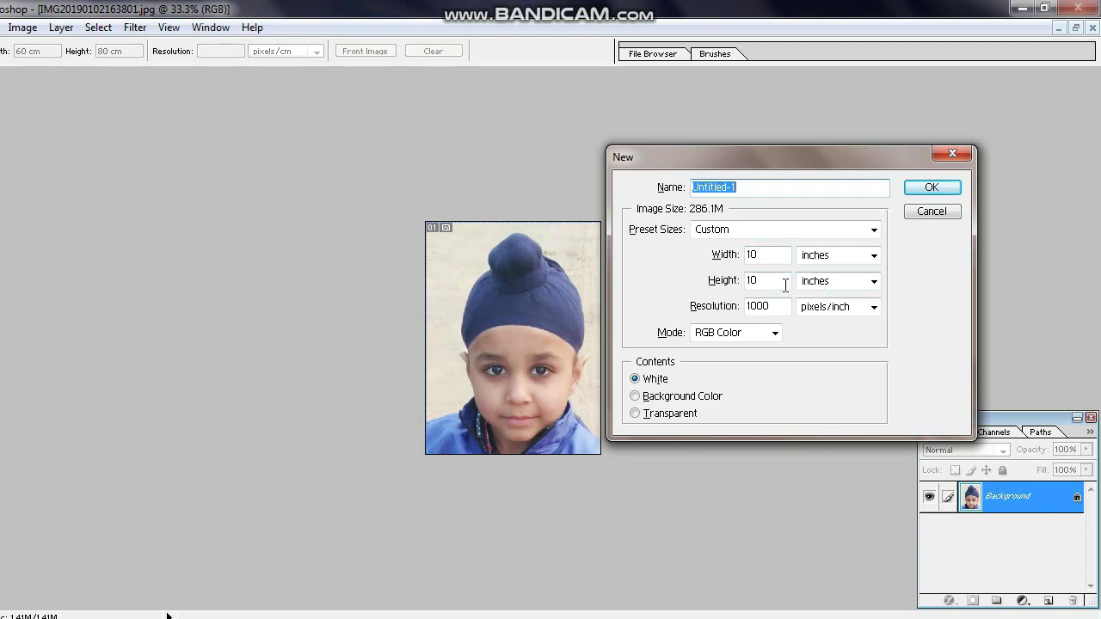
{"action": "left_click", "coordinate": [928, 190]}
{"action": "left_click_drag", "start_coordinate": [238, 98], "coordinate": [568, 109]}
{"action": "key", "text": "v"}
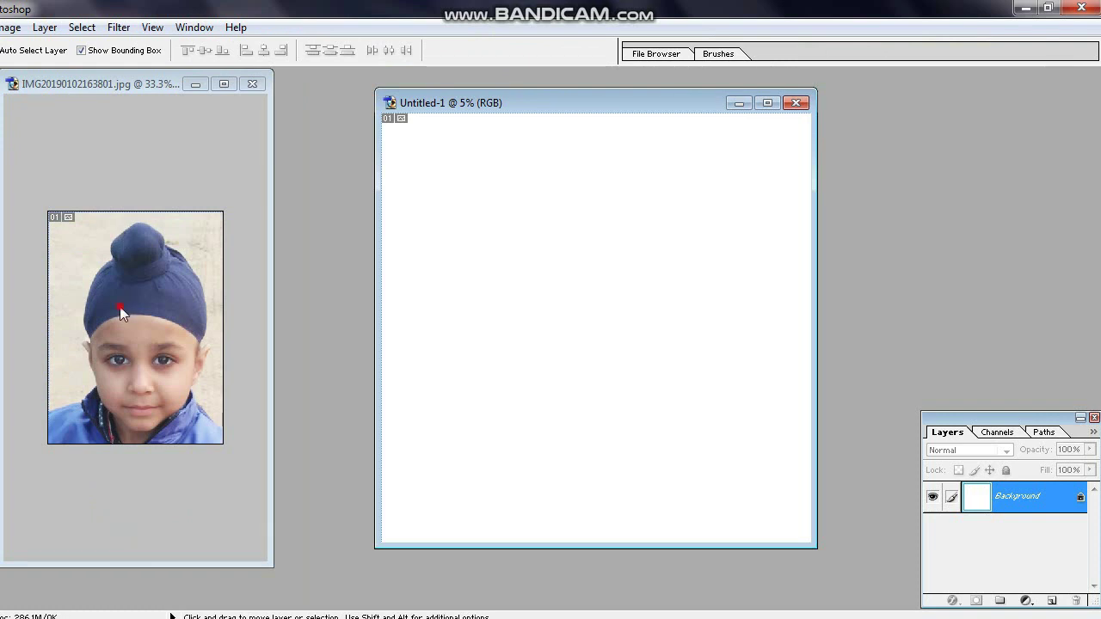
- Copy the portrait onto Untitled-1 as Layer 1, scaled down into the top-left corner
{"action": "left_click", "coordinate": [120, 307]}
{"action": "mouse_move", "coordinate": [217, 289]}
{"action": "left_mouse_down"}
{"action": "mouse_move", "coordinate": [465, 229]}
{"action": "mouse_move", "coordinate": [522, 285]}
{"action": "left_mouse_up"}
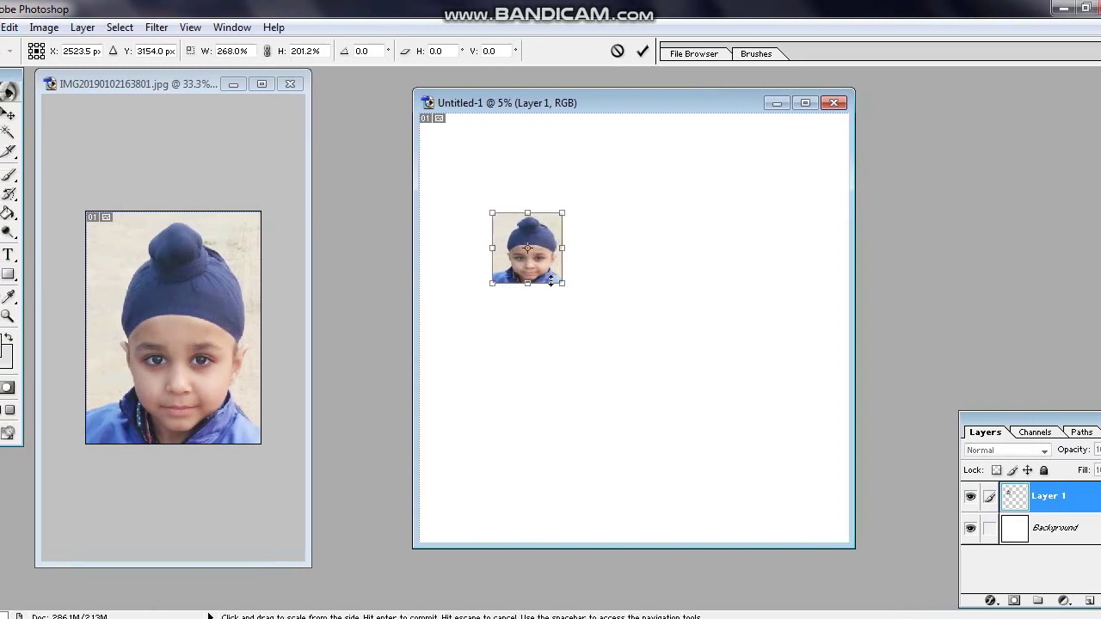
{"action": "left_click_drag", "start_coordinate": [557, 248], "coordinate": [532, 188]}
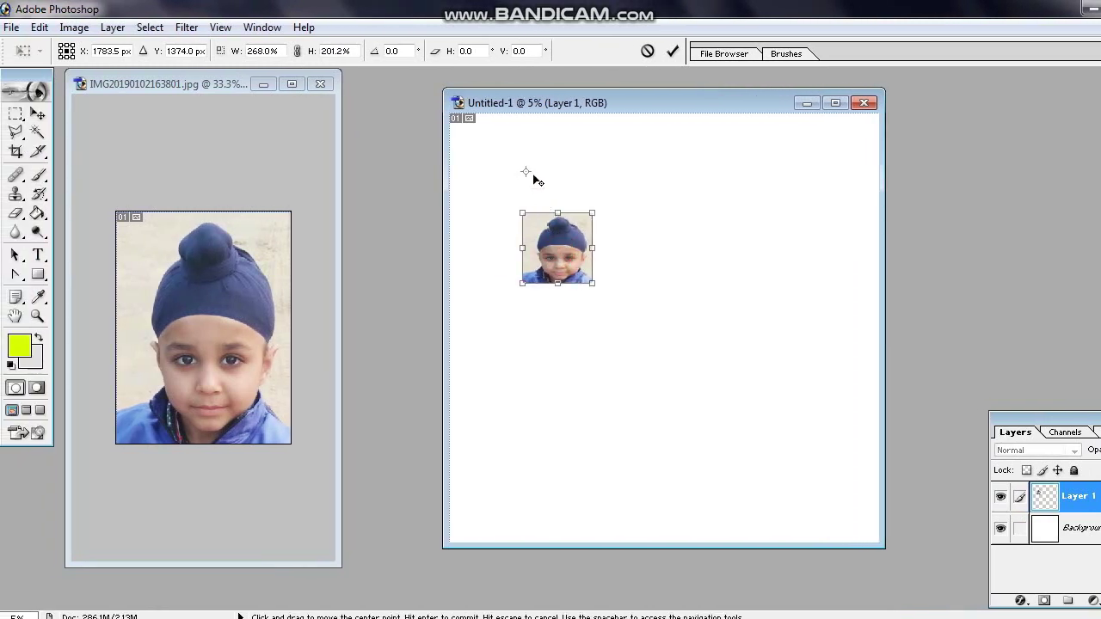
{"action": "mouse_move", "coordinate": [545, 239]}
{"action": "left_mouse_down"}
{"action": "mouse_move", "coordinate": [516, 175]}
{"action": "mouse_move", "coordinate": [484, 154]}
{"action": "mouse_move", "coordinate": [495, 151]}
{"action": "left_mouse_up"}
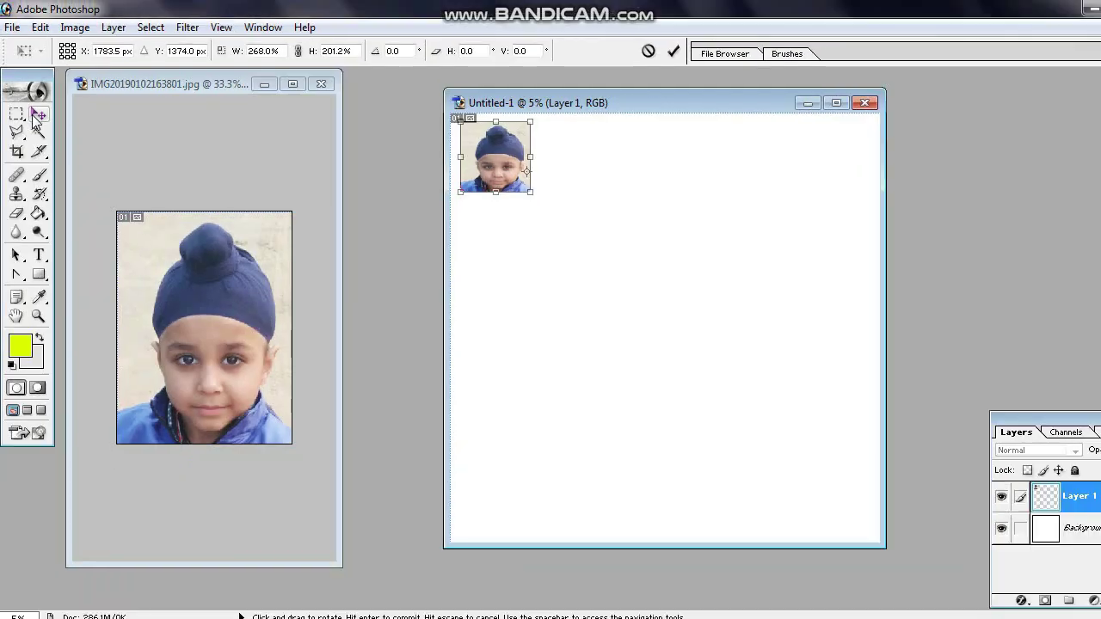
{"action": "left_click", "coordinate": [39, 129]}
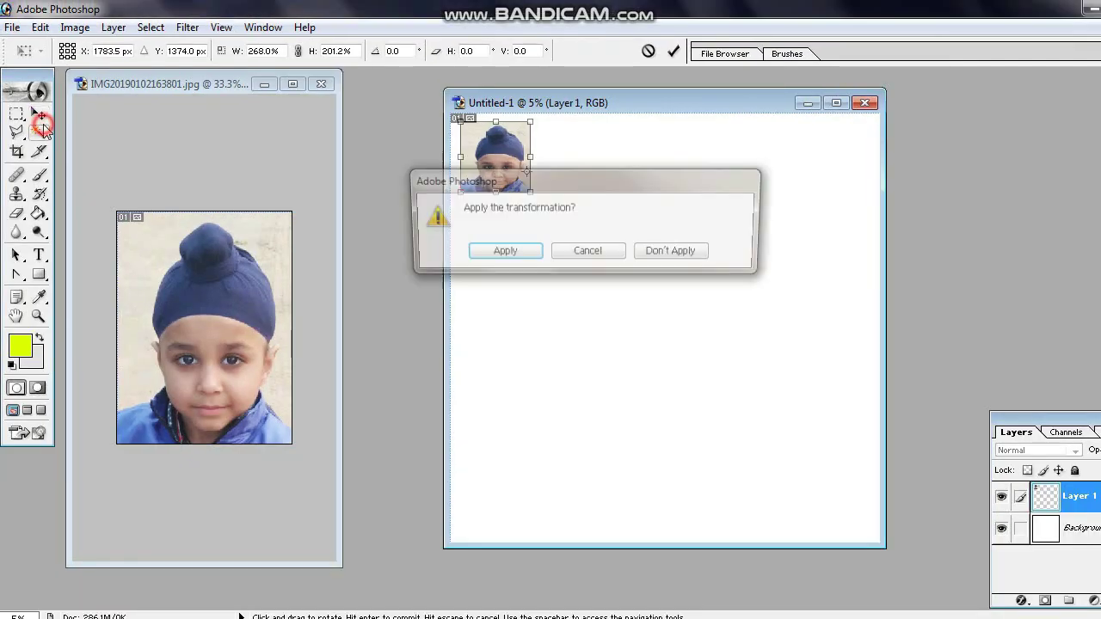
{"action": "left_click", "coordinate": [499, 254]}
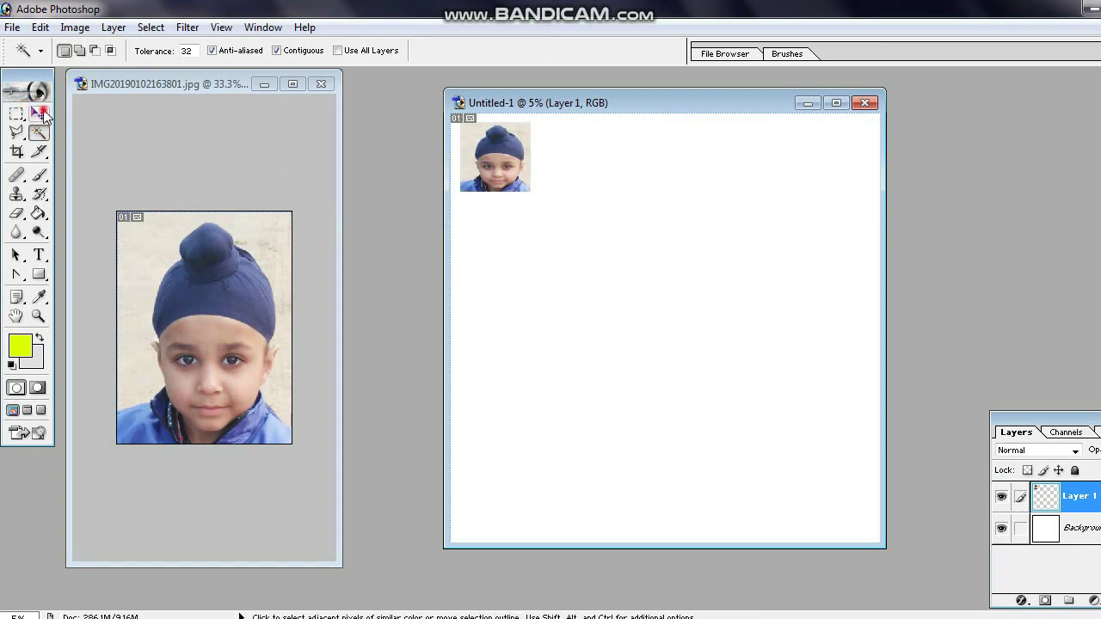
{"action": "left_click", "coordinate": [38, 113]}
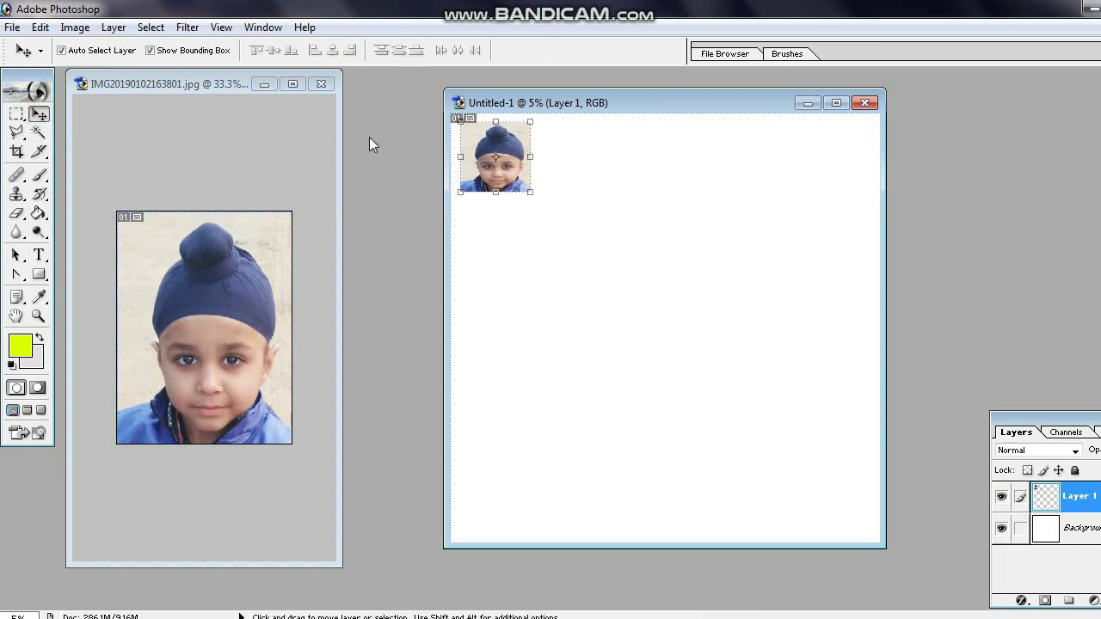
- Alt-drag four copies of the portrait across the top, aligning a row of five
{"action": "left_click", "coordinate": [497, 142]}
{"action": "left_click_drag", "start_coordinate": [506, 143], "coordinate": [578, 143]}
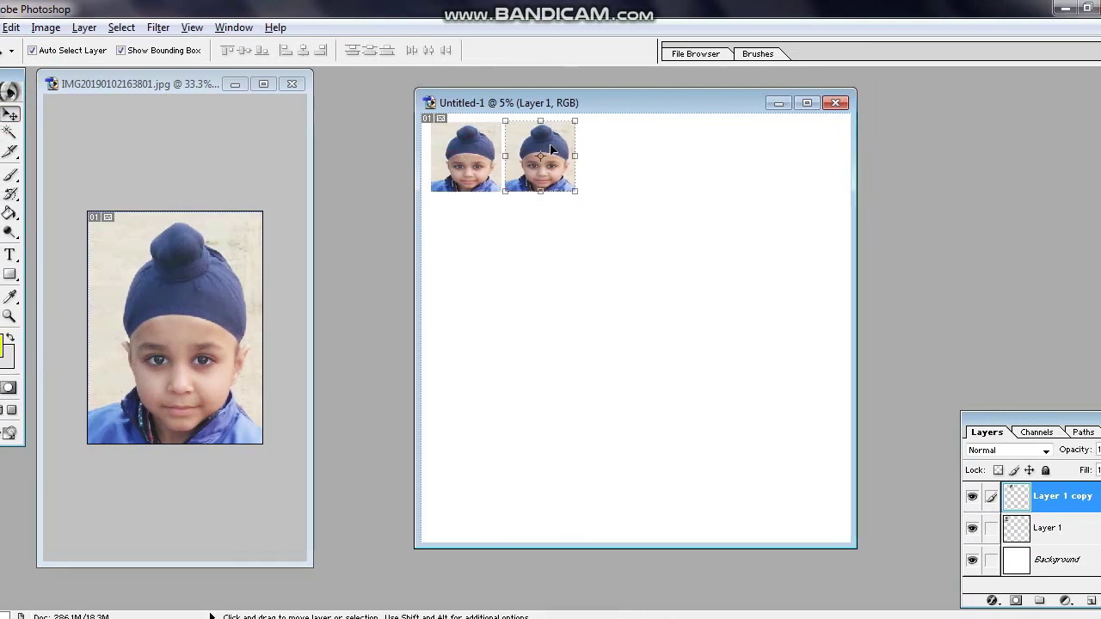
{"action": "left_click_drag", "start_coordinate": [551, 150], "coordinate": [723, 135]}
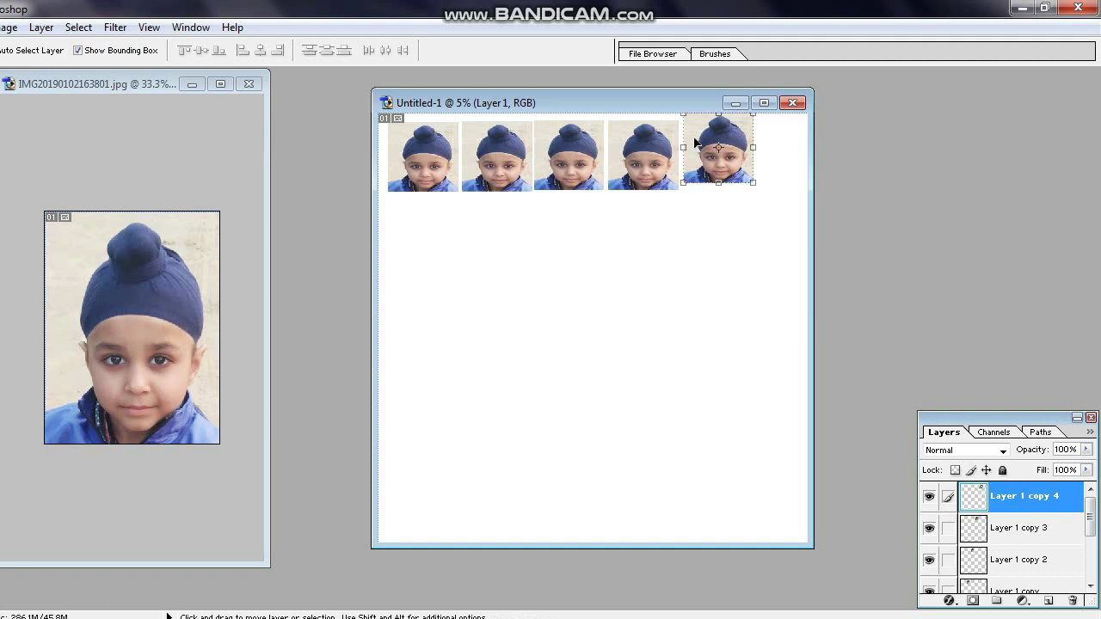
{"action": "key", "text": "Down"}
{"action": "key", "text": "Down"}
{"action": "key", "text": "Down"}
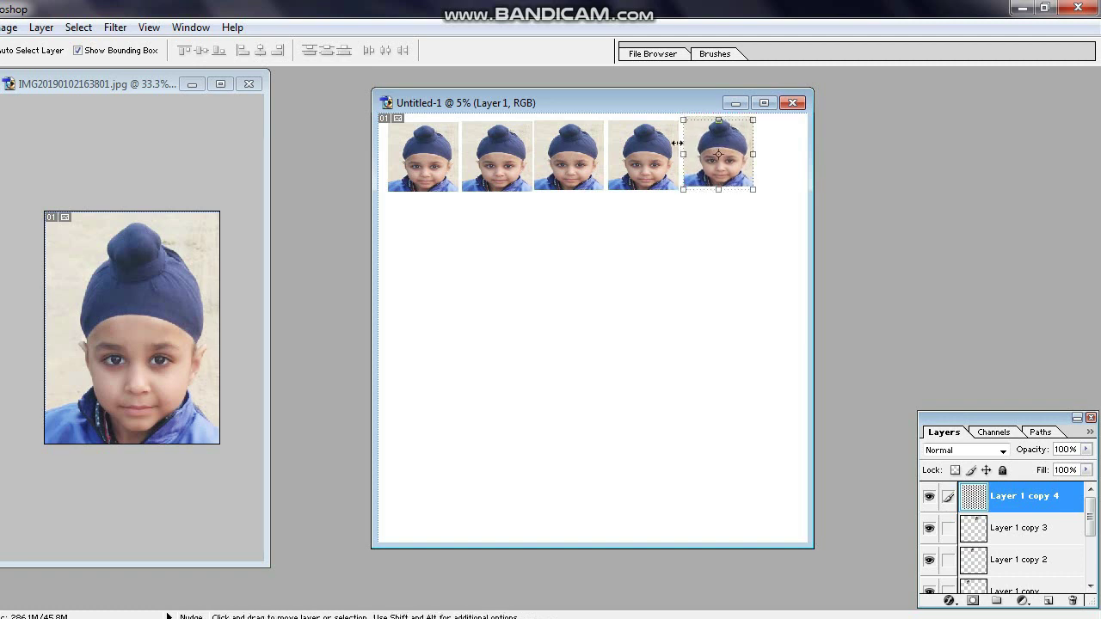
{"action": "key", "text": "Down"}
{"action": "key", "text": "Down"}
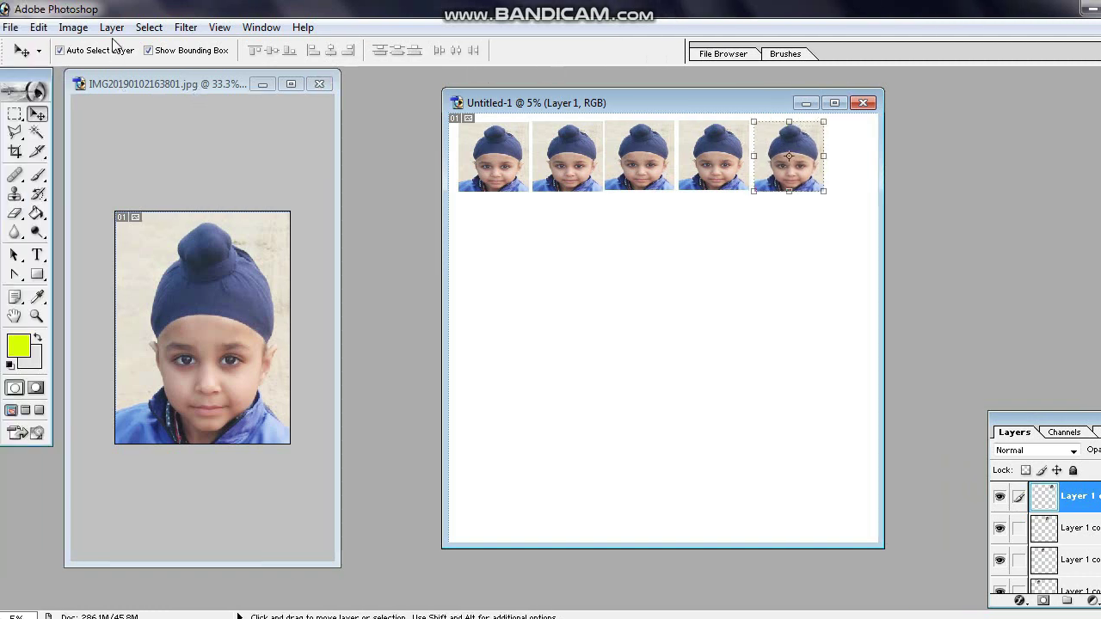
- Merge Visible to flatten the five portrait layers into the Background layer
{"action": "left_click", "coordinate": [469, 255]}
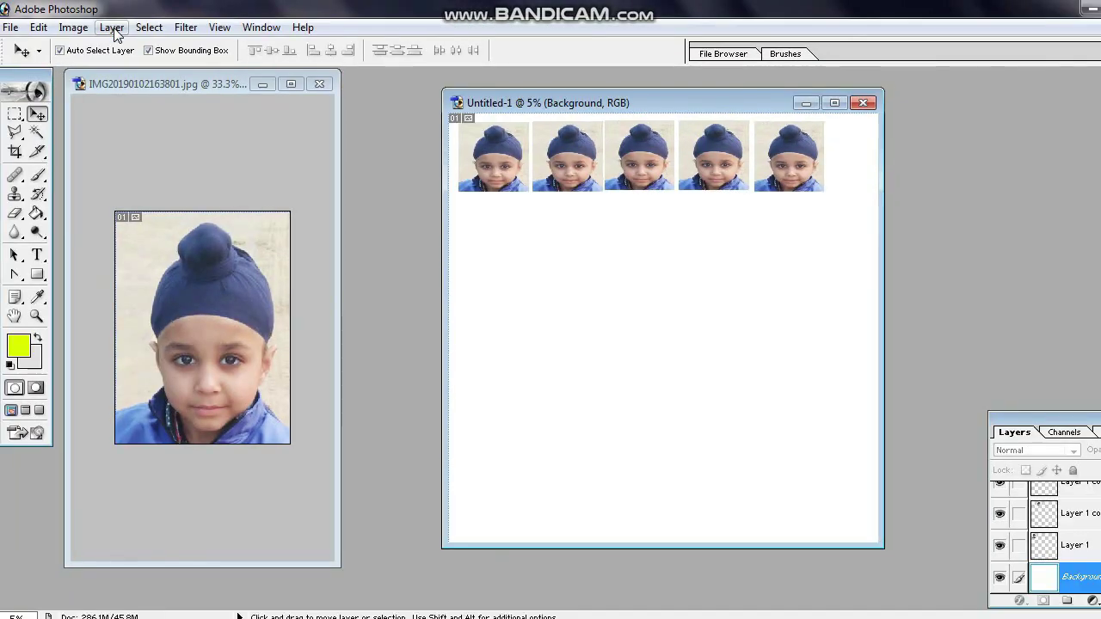
{"action": "left_click", "coordinate": [112, 27]}
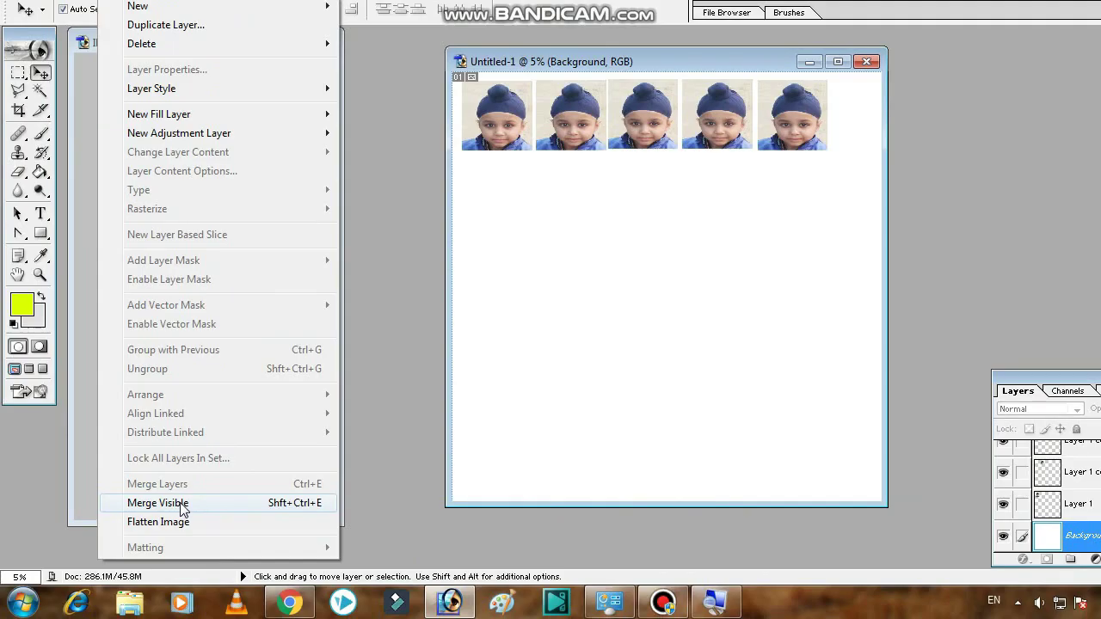
{"action": "left_click", "coordinate": [181, 508]}
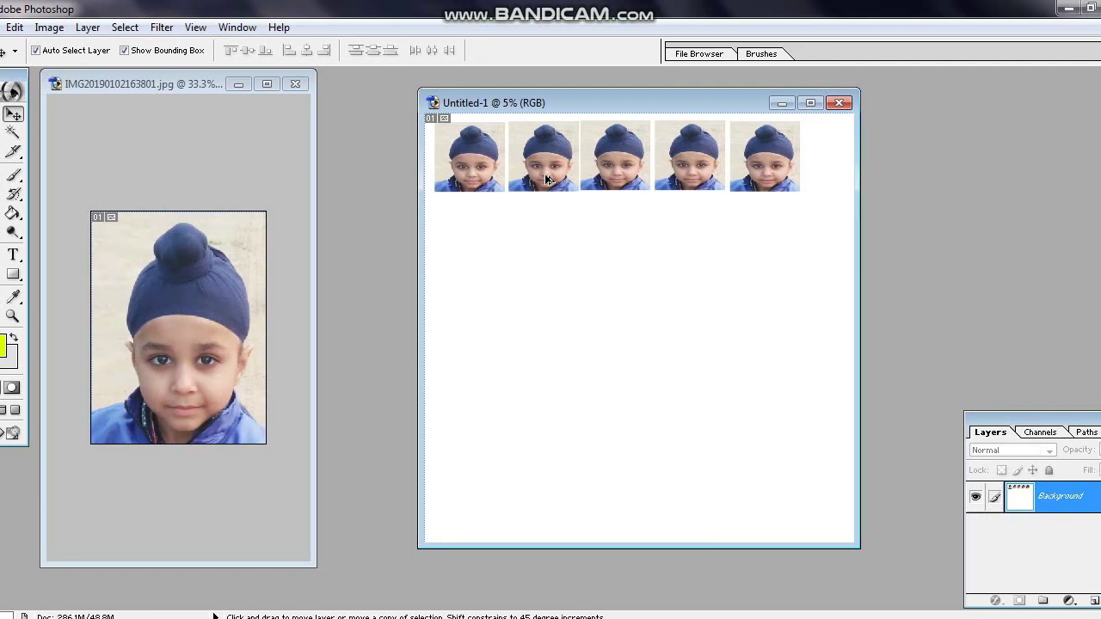
- Alt-drag the photo row downward four times, adding rows two through five
{"action": "left_click_drag", "start_coordinate": [548, 178], "coordinate": [543, 257]}
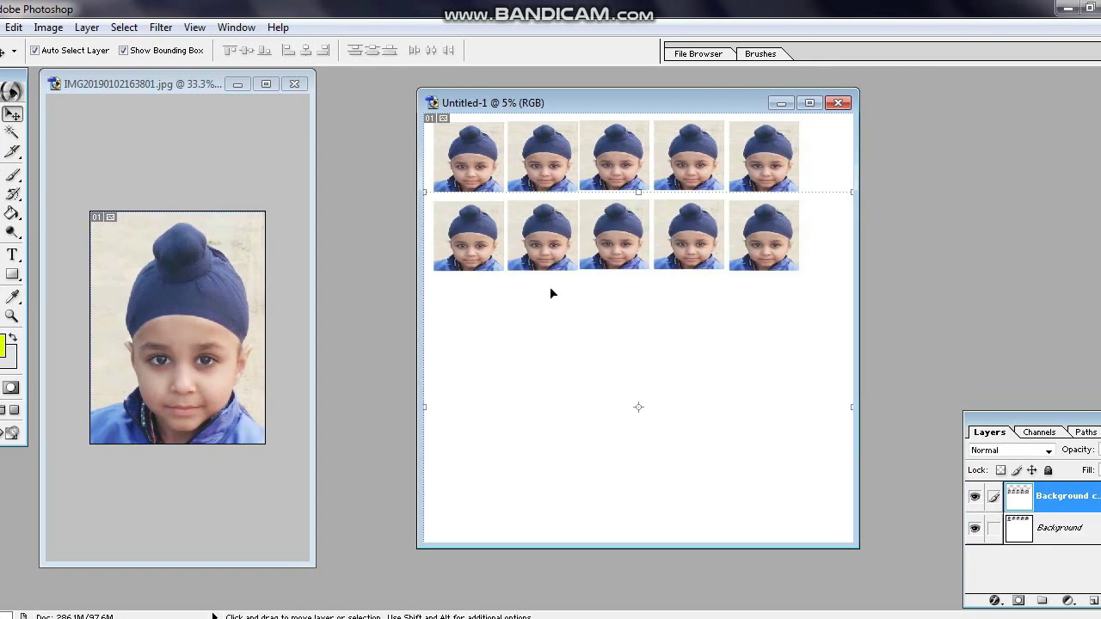
{"action": "left_click", "coordinate": [552, 293]}
{"action": "left_click", "coordinate": [551, 229]}
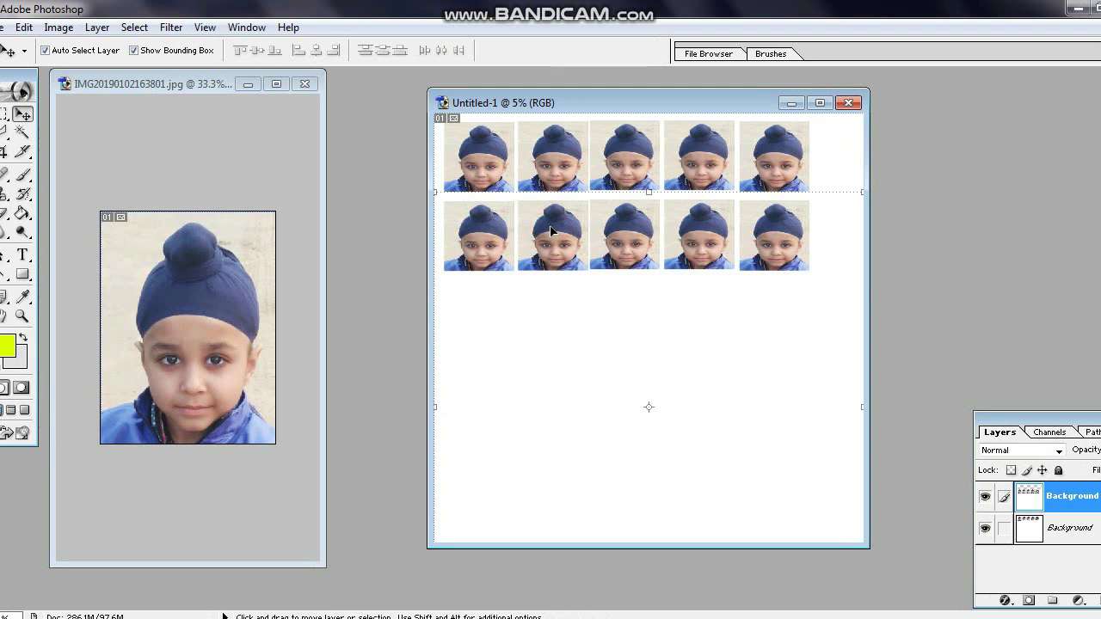
{"action": "key", "text": "alt"}
{"action": "mouse_move", "coordinate": [550, 229]}
{"action": "left_mouse_down"}
{"action": "mouse_move", "coordinate": [551, 314]}
{"action": "mouse_move", "coordinate": [551, 303]}
{"action": "left_mouse_up"}
{"action": "key", "text": "alt"}
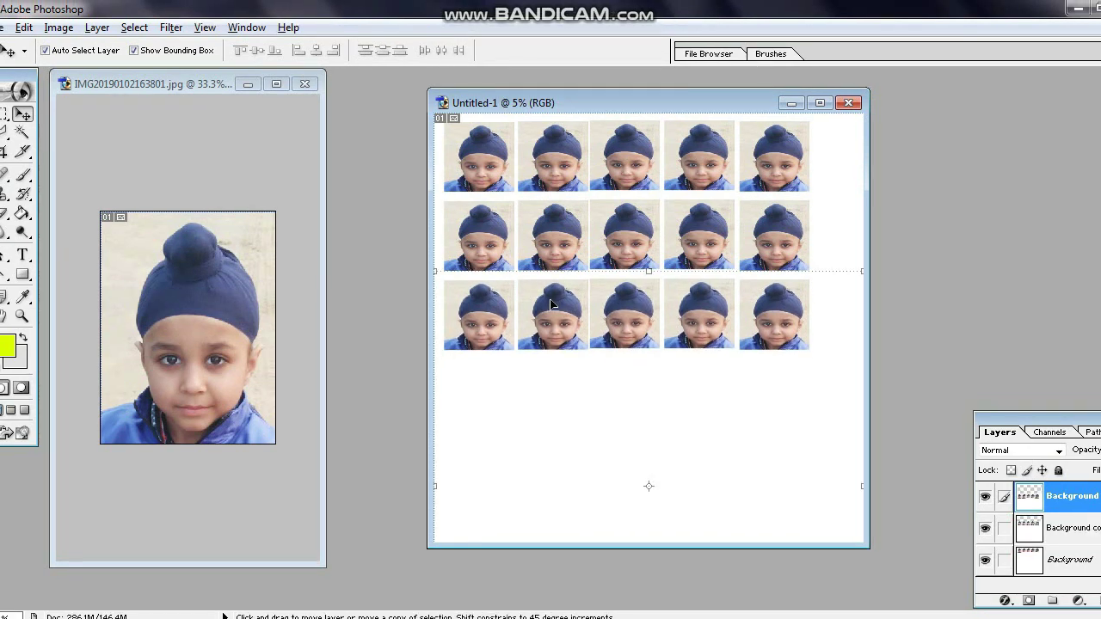
{"action": "left_click_drag", "start_coordinate": [550, 303], "coordinate": [551, 381]}
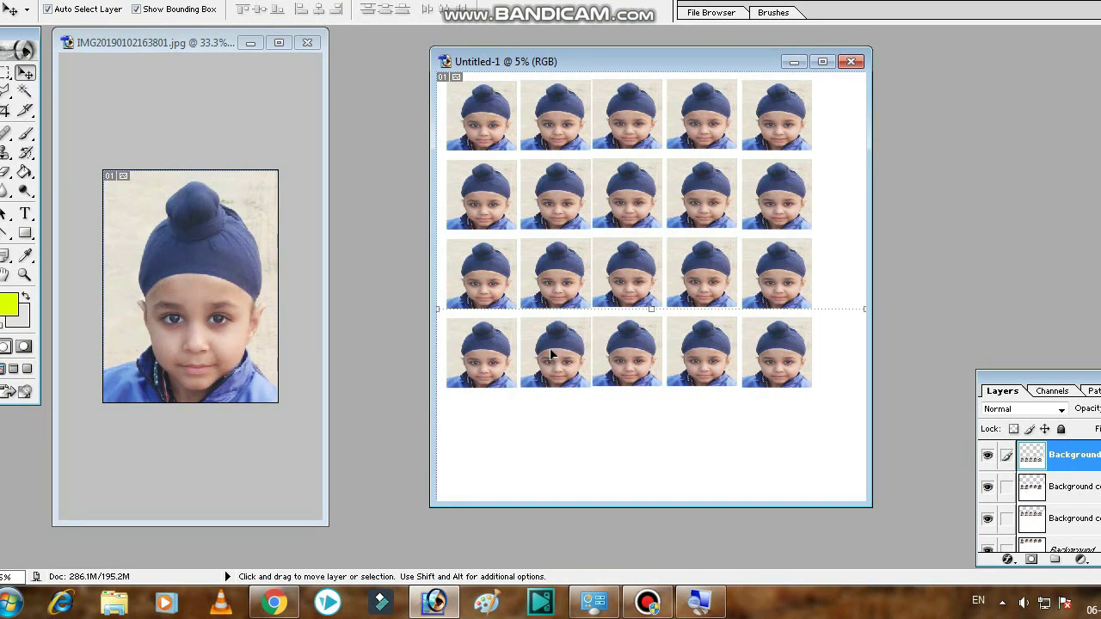
{"action": "key", "text": "alt"}
{"action": "left_click_drag", "start_coordinate": [551, 344], "coordinate": [550, 419]}
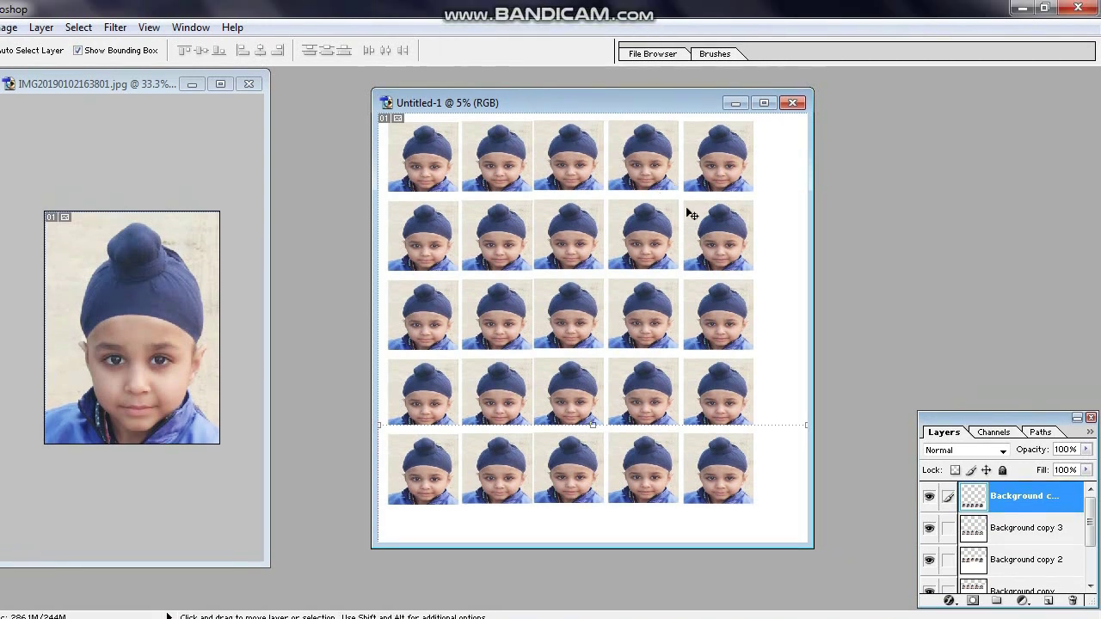
- Maximize the Untitled-1 window to show the full 5 × 5 photo grid
{"action": "left_click", "coordinate": [762, 107]}
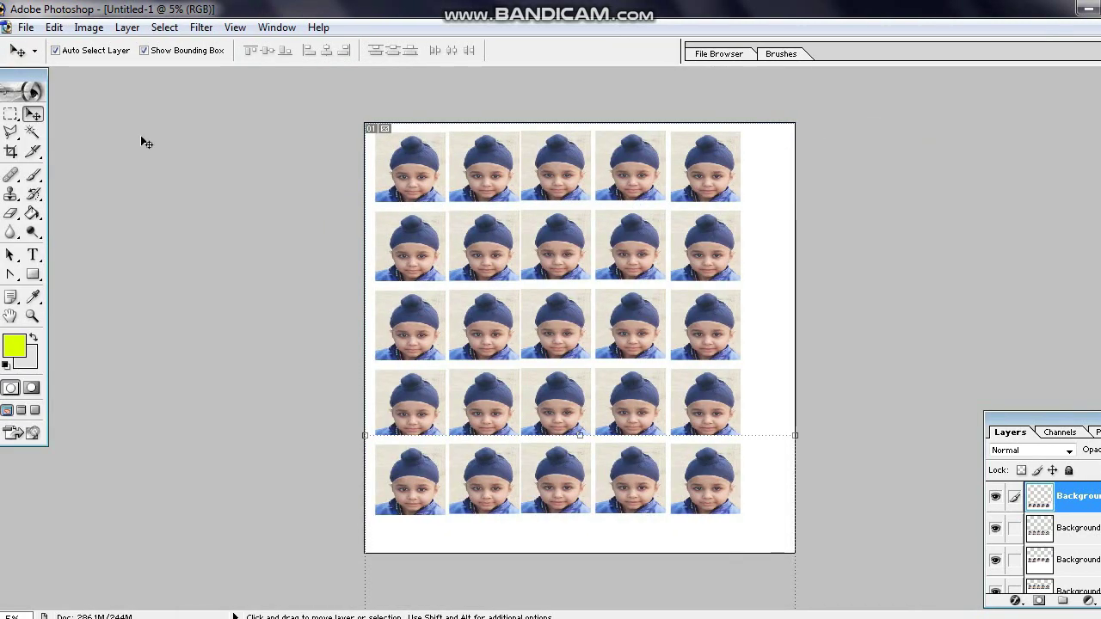